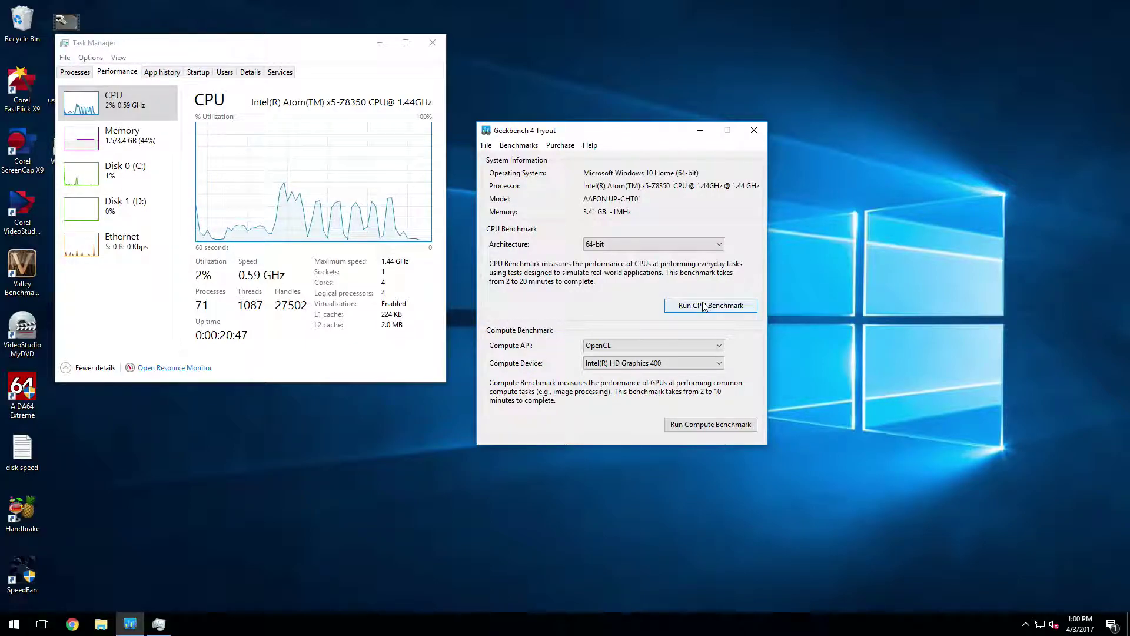
Step: Run the 64-bit Geekbench 4 CPU benchmark on the Atom x5-Z8350 system and on the Pentium N4200 system
{"action": "left_click", "coordinate": [703, 303]}
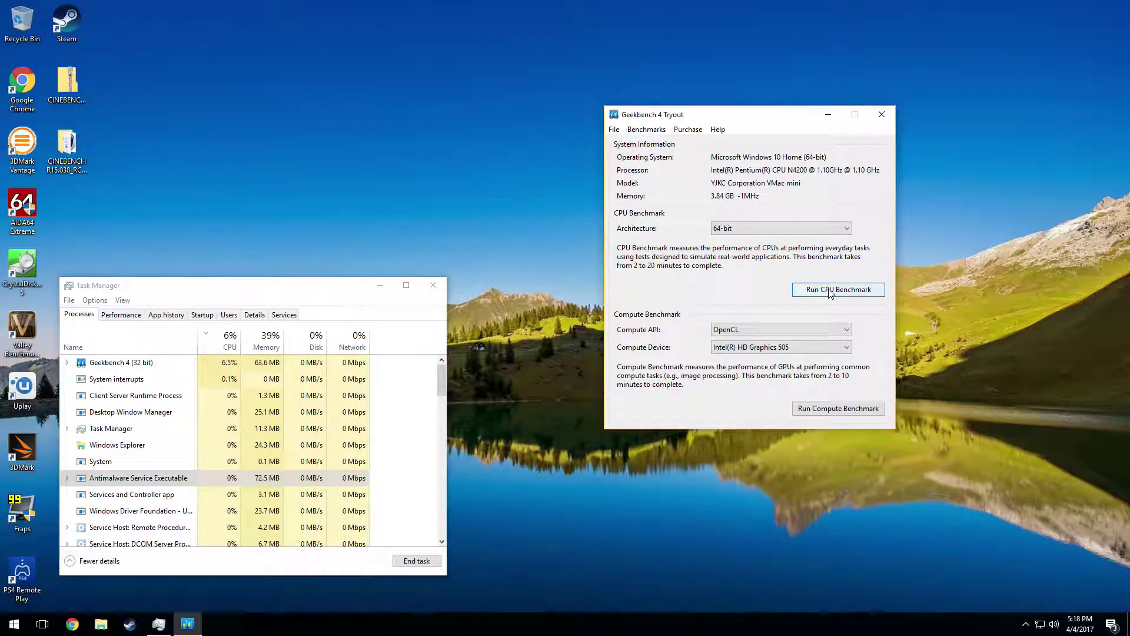
{"action": "left_click", "coordinate": [830, 290]}
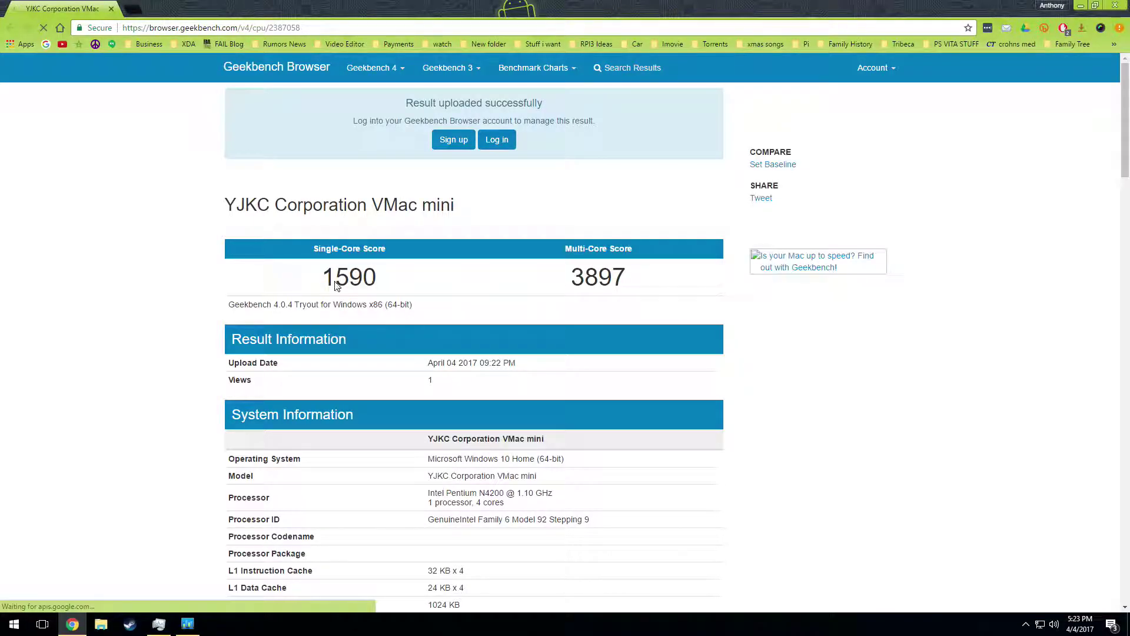
Step: Highlight the single-core score and the multi-core score on the VMac mini's CPU result page
{"action": "double_click", "coordinate": [341, 278]}
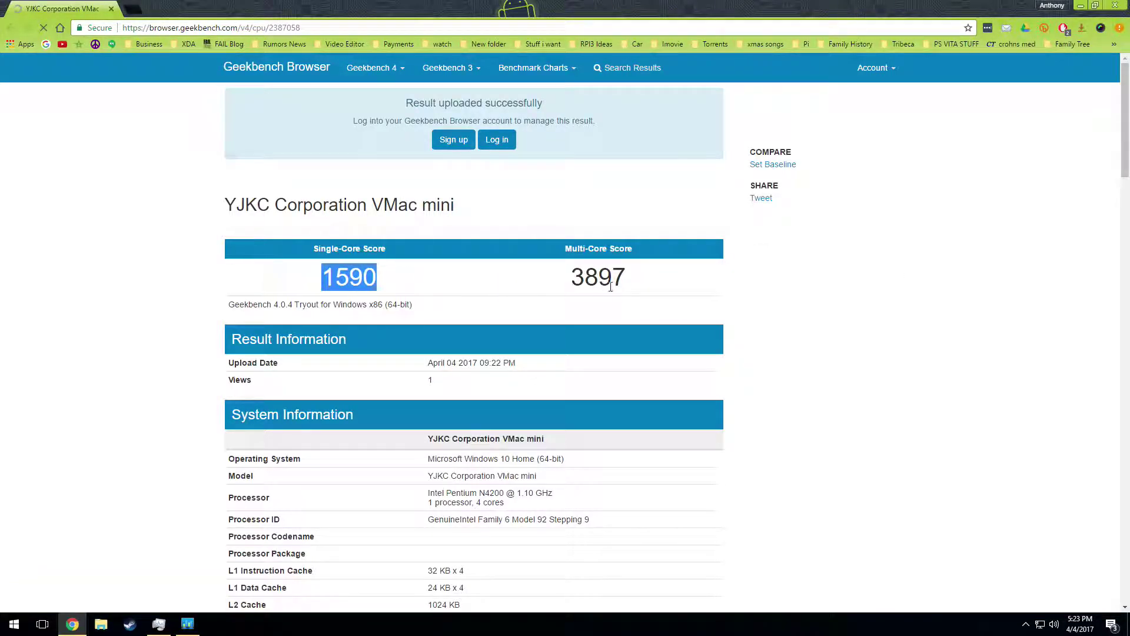
{"action": "left_click_drag", "start_coordinate": [703, 277], "coordinate": [555, 278]}
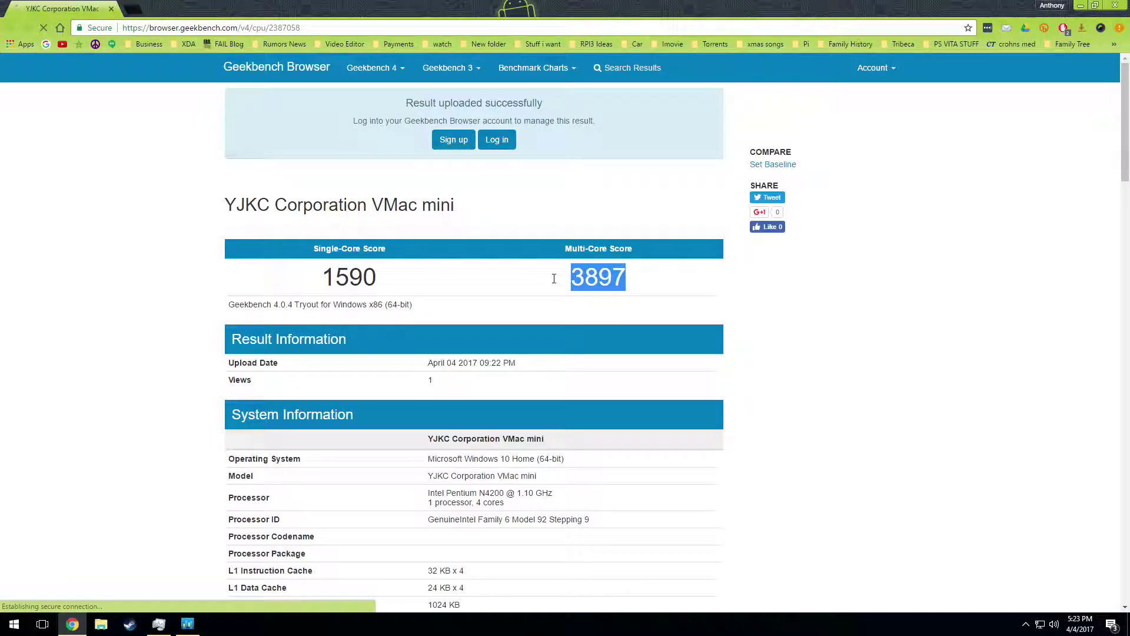
{"action": "left_click", "coordinate": [480, 282]}
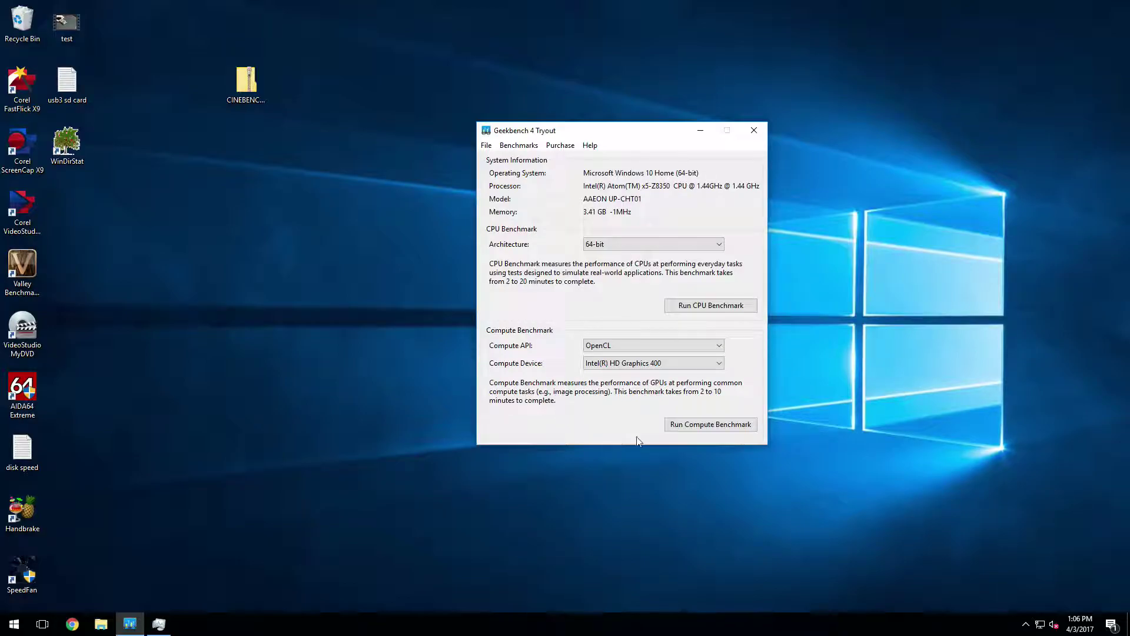
Step: Switch back to Geekbench 4 and run the OpenCL compute benchmark on Intel HD Graphics 400 and on Intel HD Graphics 505
{"action": "left_click", "coordinate": [718, 430]}
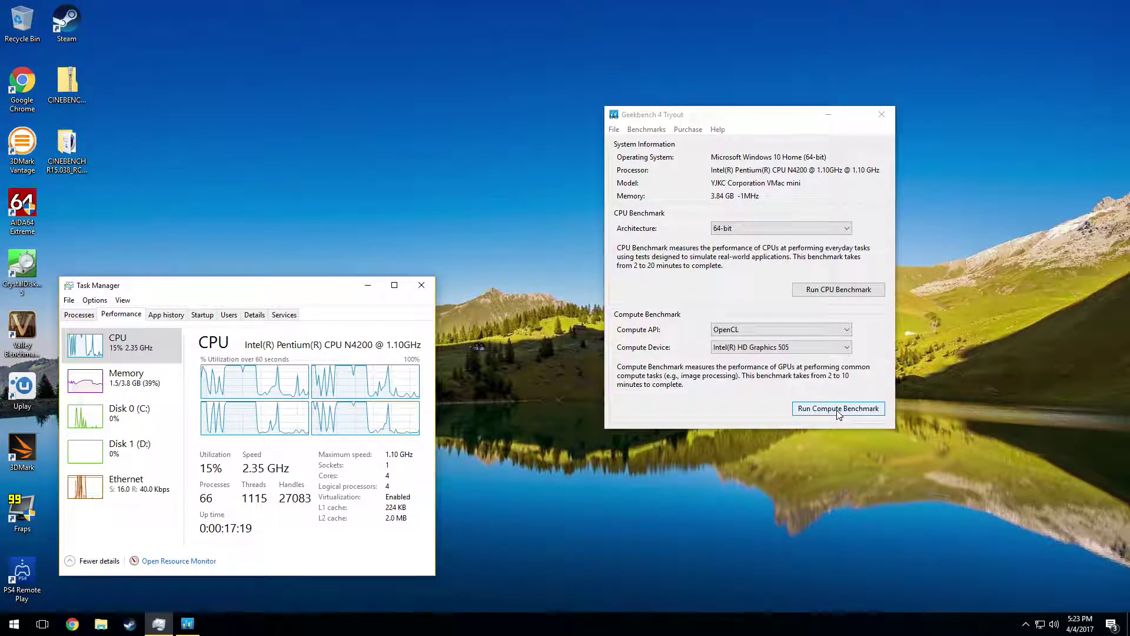
{"action": "left_click", "coordinate": [839, 410]}
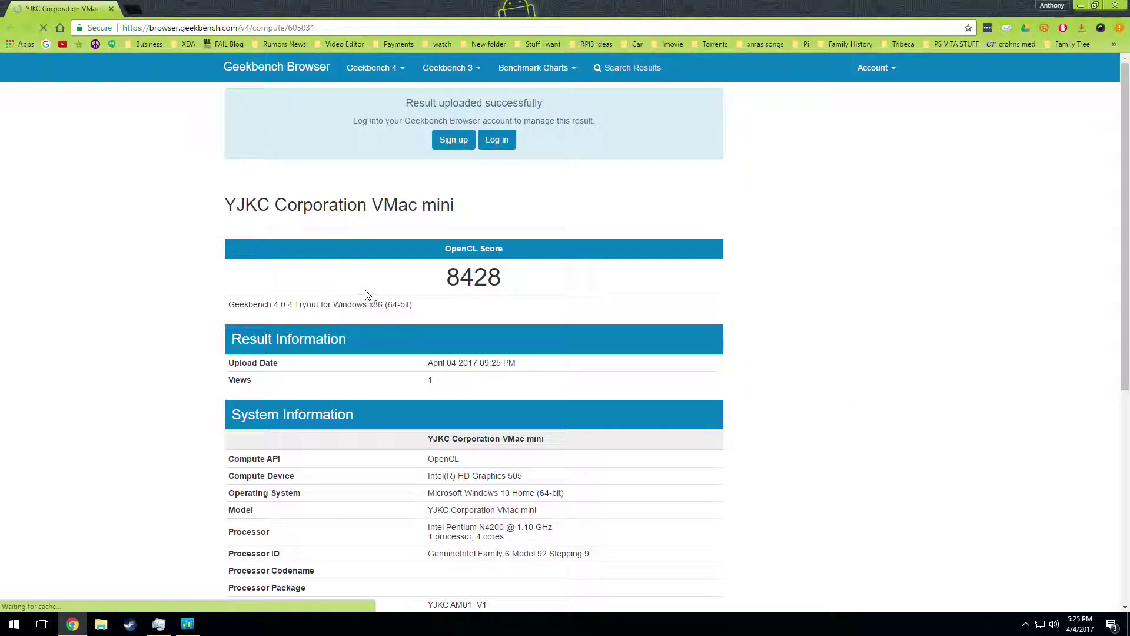
Step: Examine the VMac mini's OpenCL score and its individual OpenCL performance results in the browser
{"action": "double_click", "coordinate": [446, 278]}
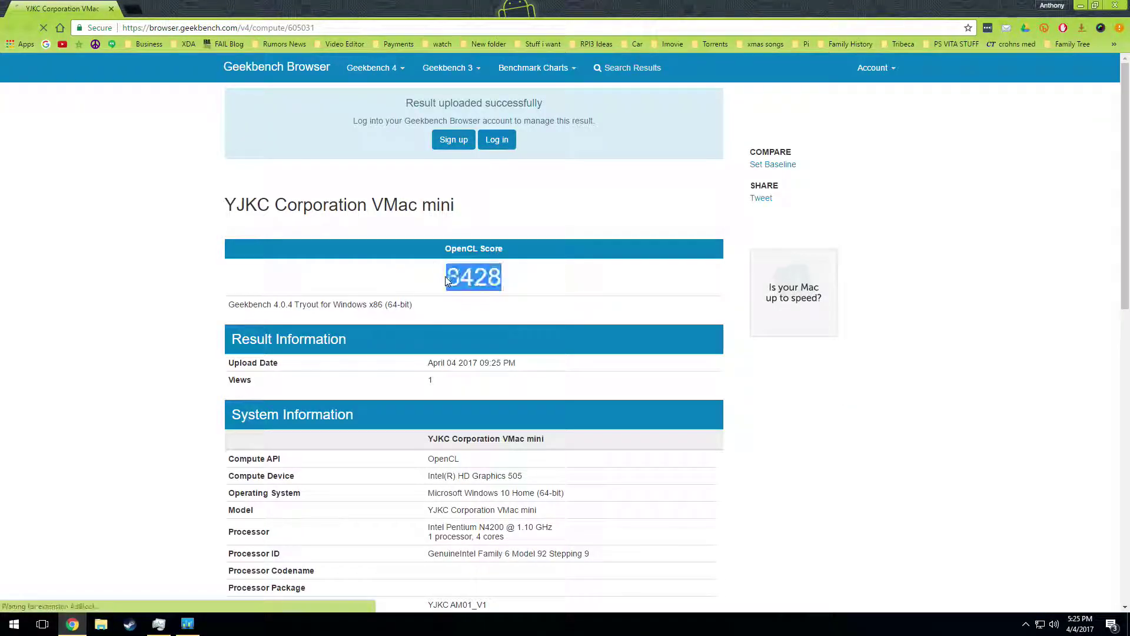
{"action": "left_click", "coordinate": [511, 289]}
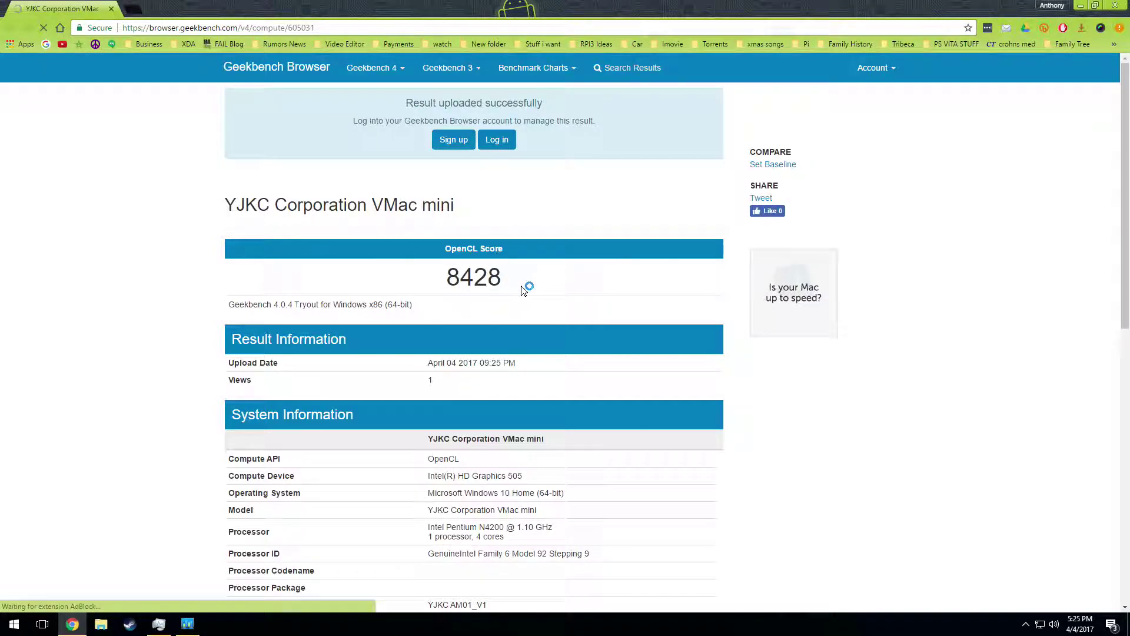
{"action": "scroll", "coordinate": [524, 283], "scroll_direction": "down", "scroll_amount": 6}
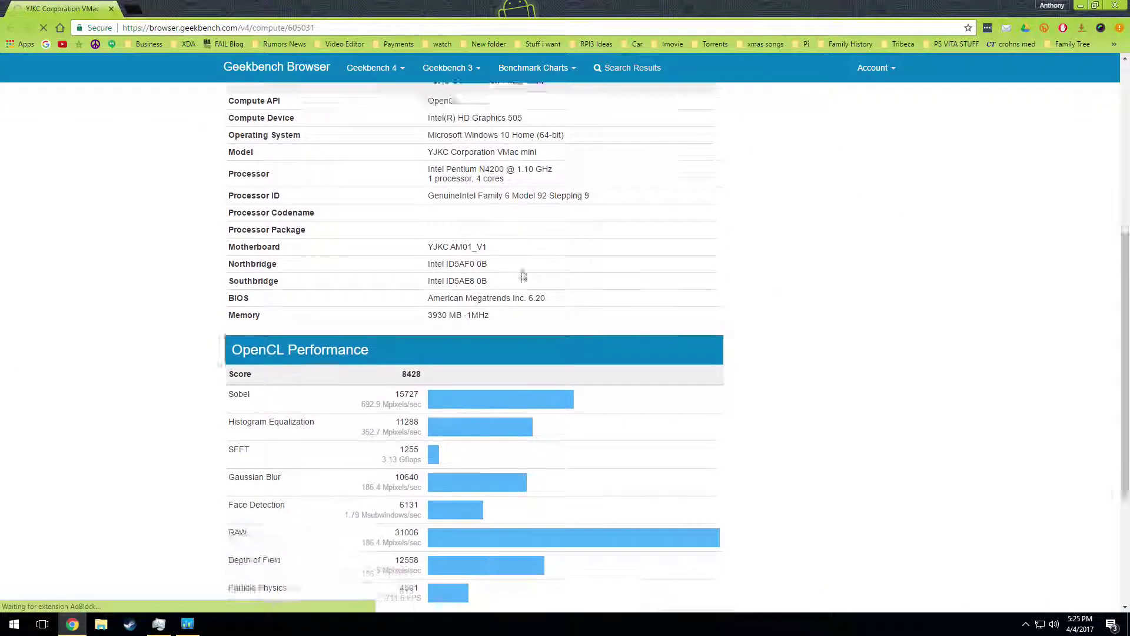
{"action": "scroll", "coordinate": [523, 275], "scroll_direction": "down", "scroll_amount": 3}
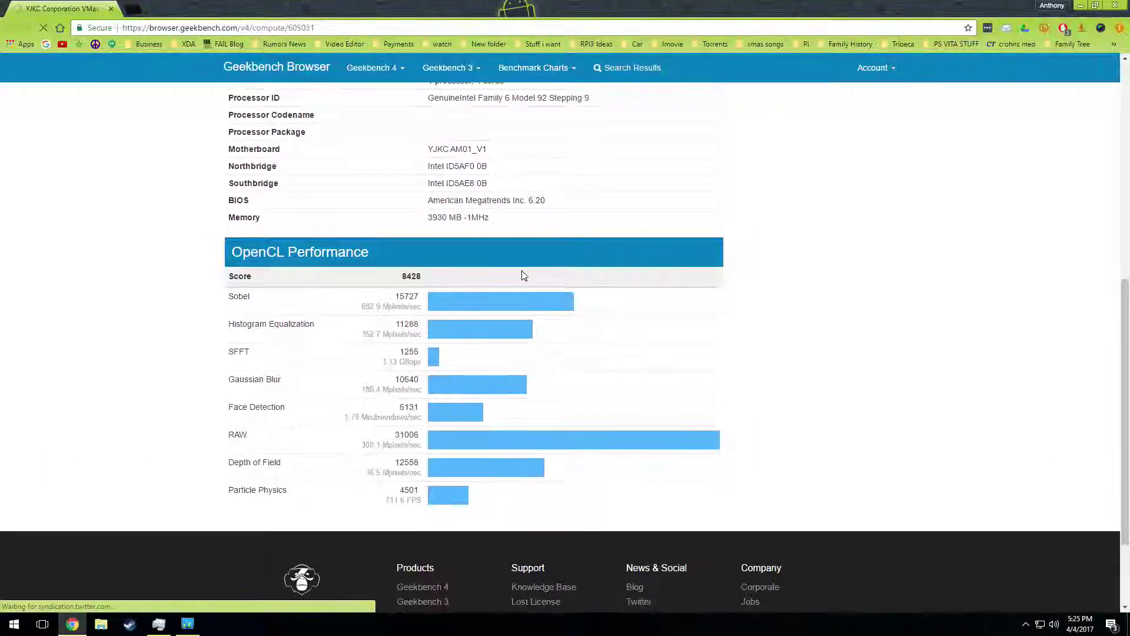
{"action": "scroll", "coordinate": [524, 276], "scroll_direction": "up", "scroll_amount": 1}
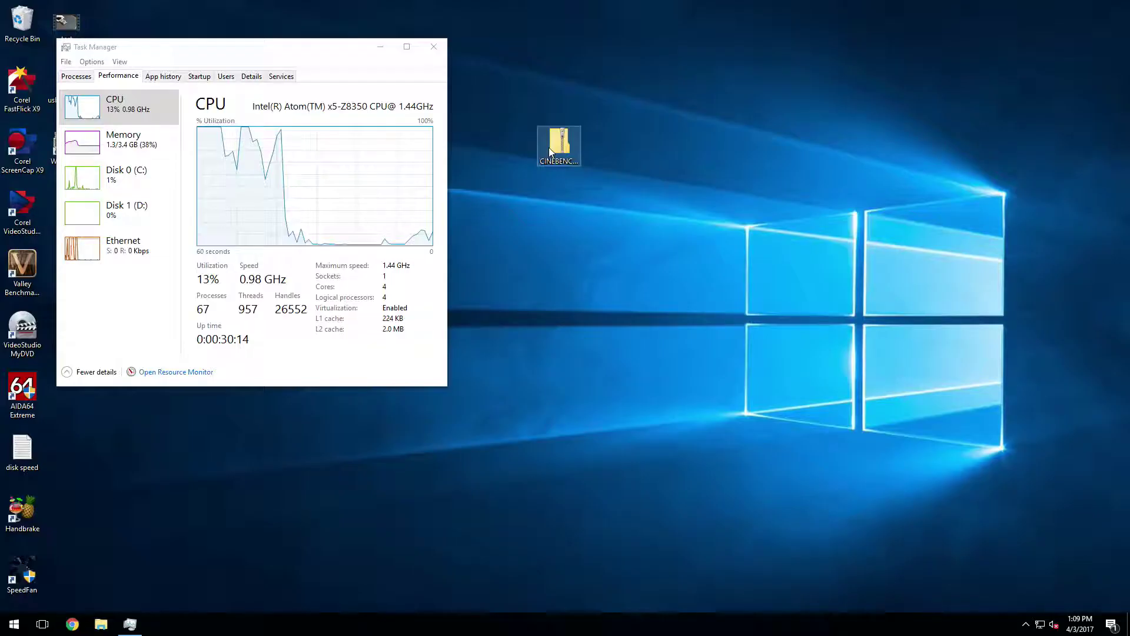
Step: Extract the CINEBENCH R15.038_RC184115 folder from the archive onto the Atom system's desktop, place it beside the archive and open it
{"action": "double_click", "coordinate": [548, 147]}
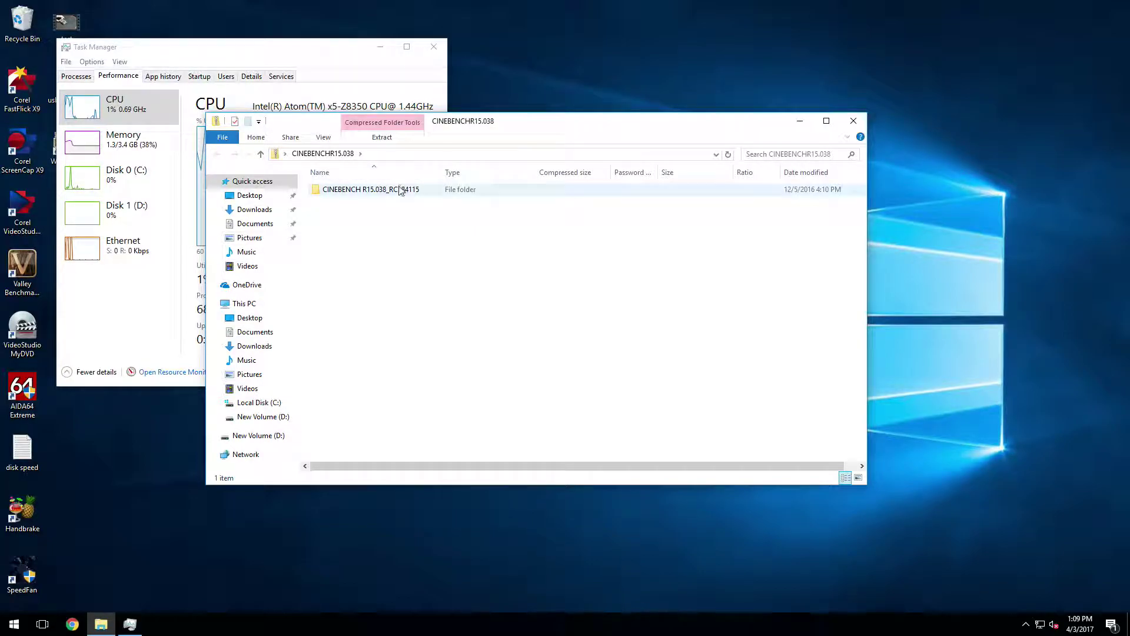
{"action": "left_click_drag", "start_coordinate": [404, 189], "coordinate": [566, 90]}
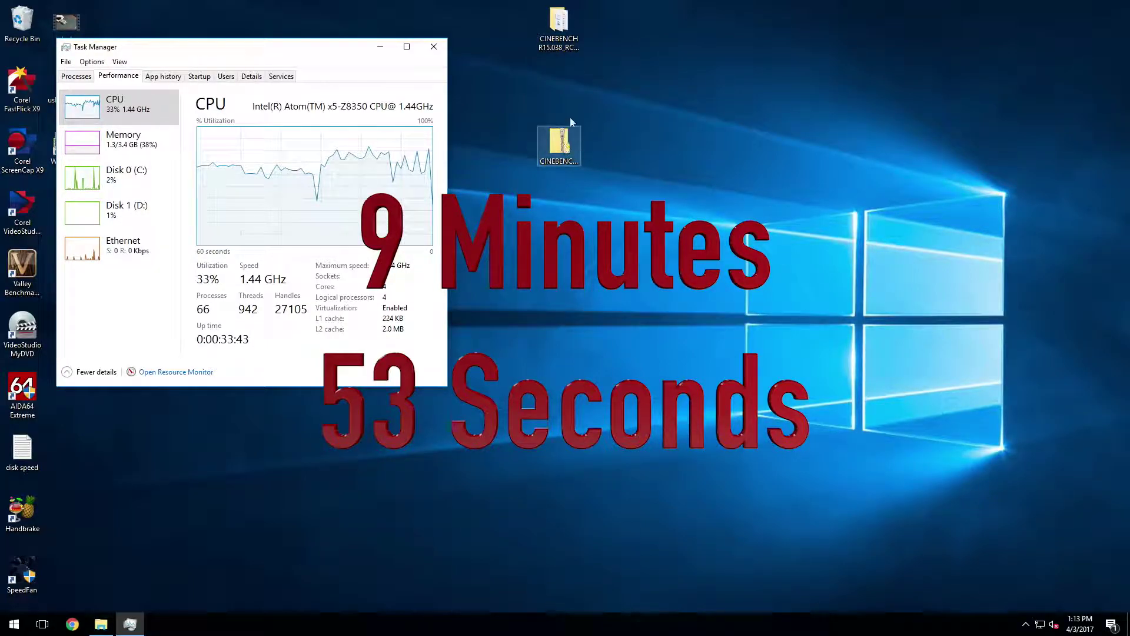
{"action": "left_click_drag", "start_coordinate": [567, 42], "coordinate": [619, 149]}
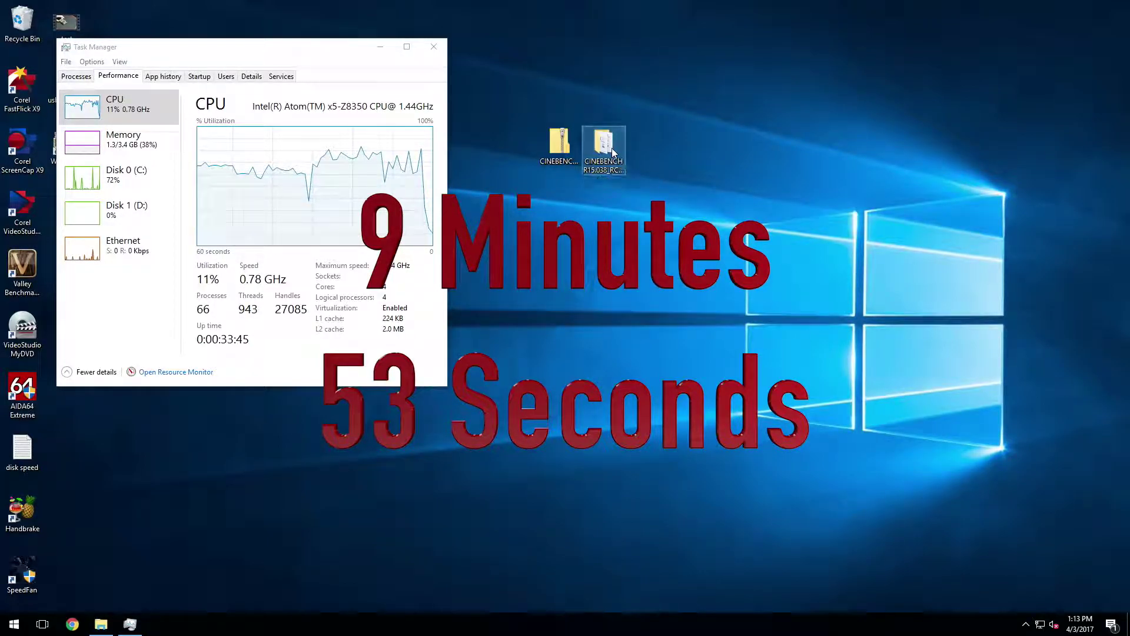
{"action": "double_click", "coordinate": [615, 150]}
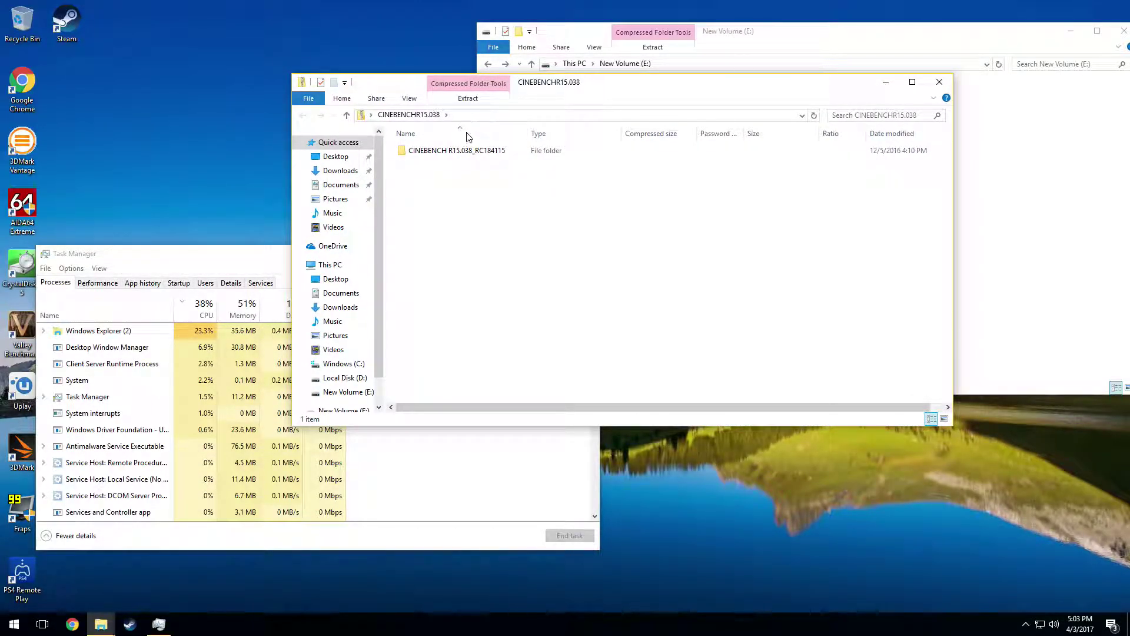
Step: Extract the CINEBENCH R15.038_RC184115 folder onto the Pentium N4200 system's desktop and close the archive window
{"action": "left_click_drag", "start_coordinate": [450, 152], "coordinate": [177, 175]}
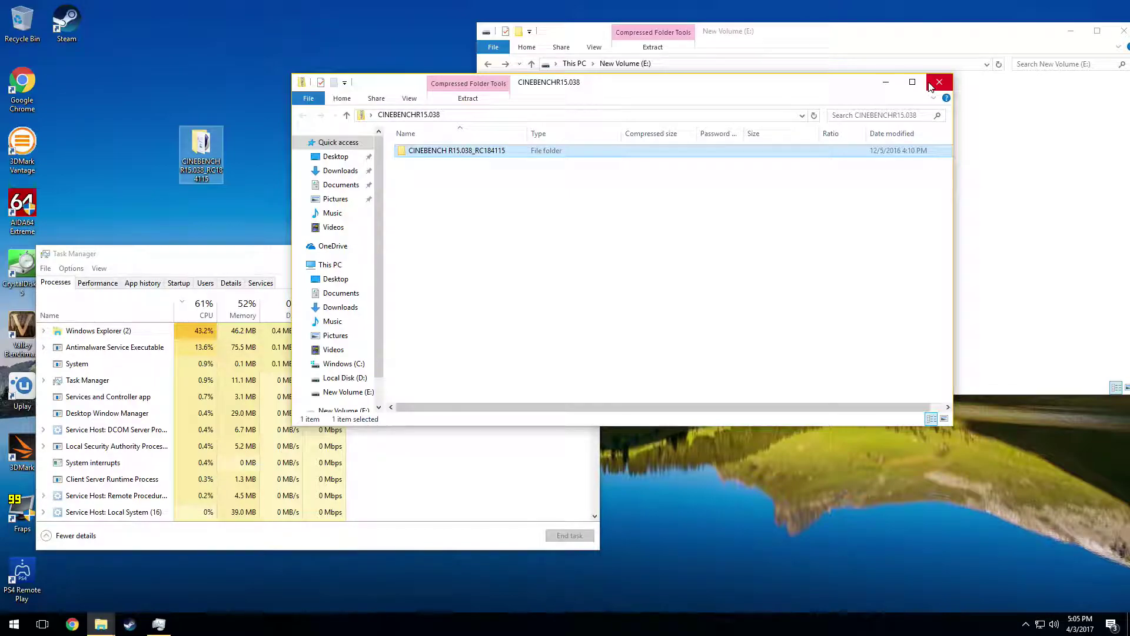
{"action": "left_click", "coordinate": [939, 83]}
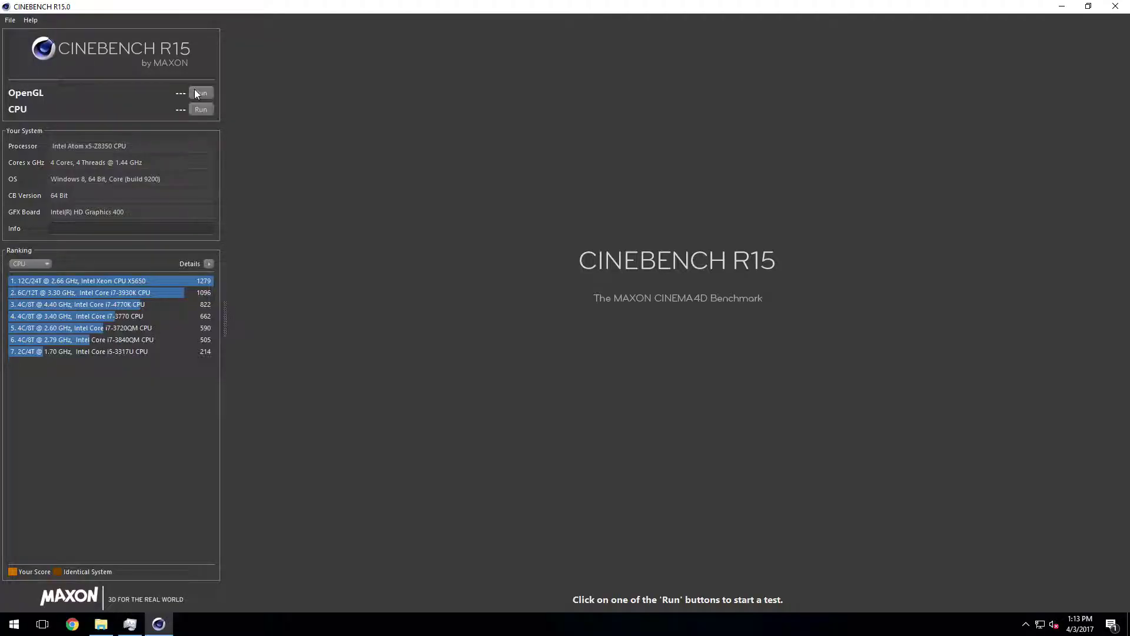
Step: Run the Cinebench R15 OpenGL test on both systems, keeping Task Manager's CPU performance graph clear of the Atom system's render
{"action": "left_click", "coordinate": [199, 93]}
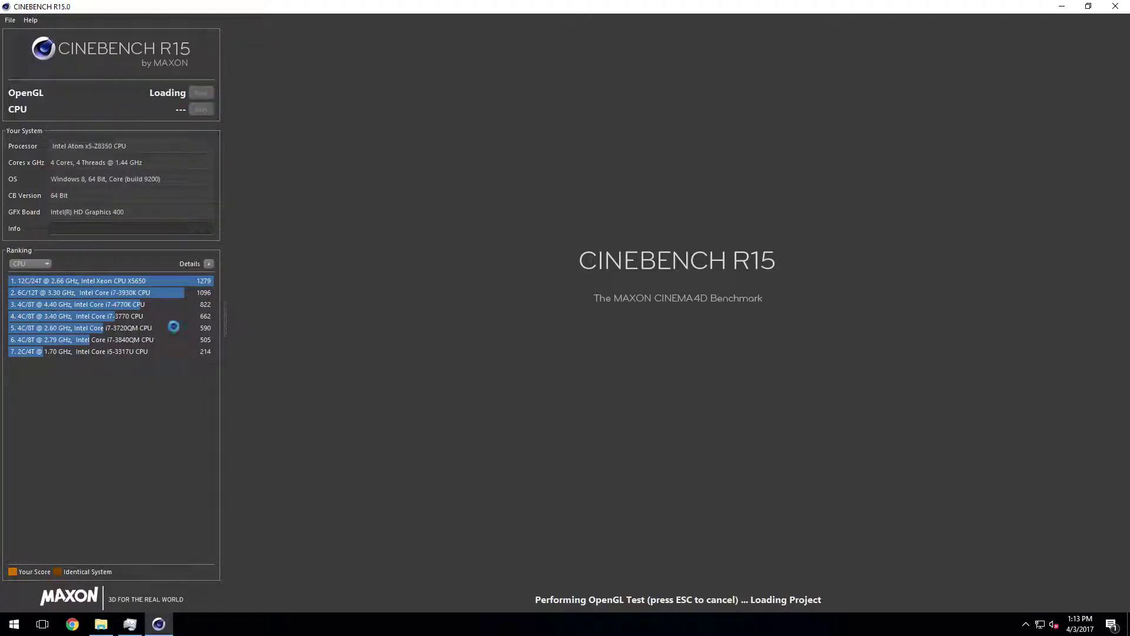
{"action": "left_click", "coordinate": [132, 625]}
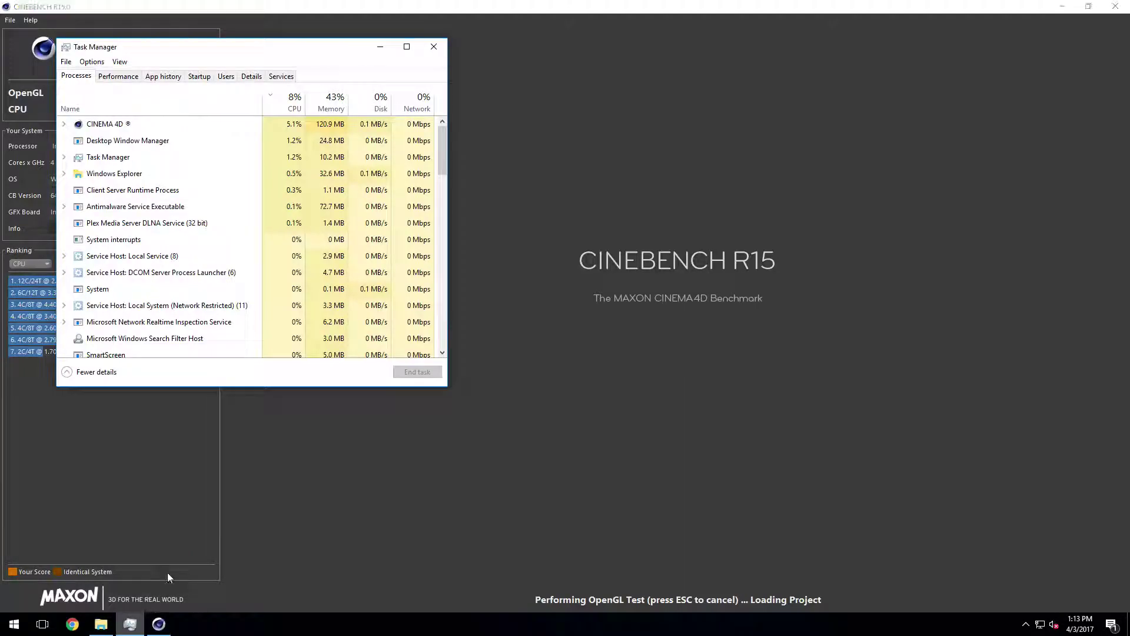
{"action": "left_click", "coordinate": [114, 76]}
{"action": "left_click_drag", "start_coordinate": [330, 51], "coordinate": [134, 48]}
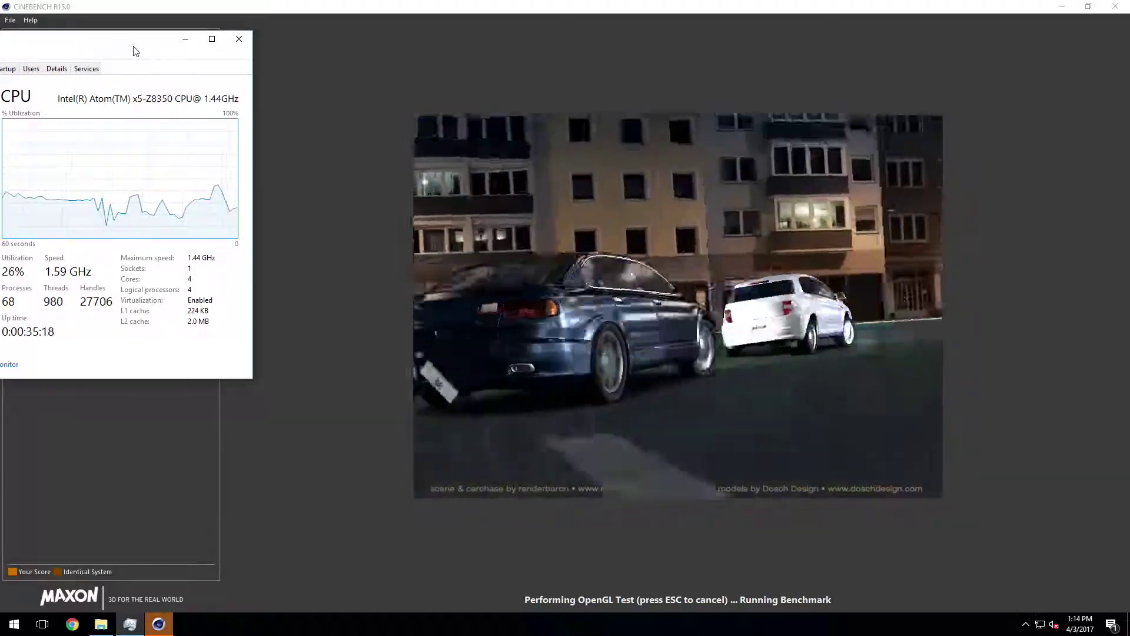
{"action": "left_click_drag", "start_coordinate": [135, 51], "coordinate": [150, 408]}
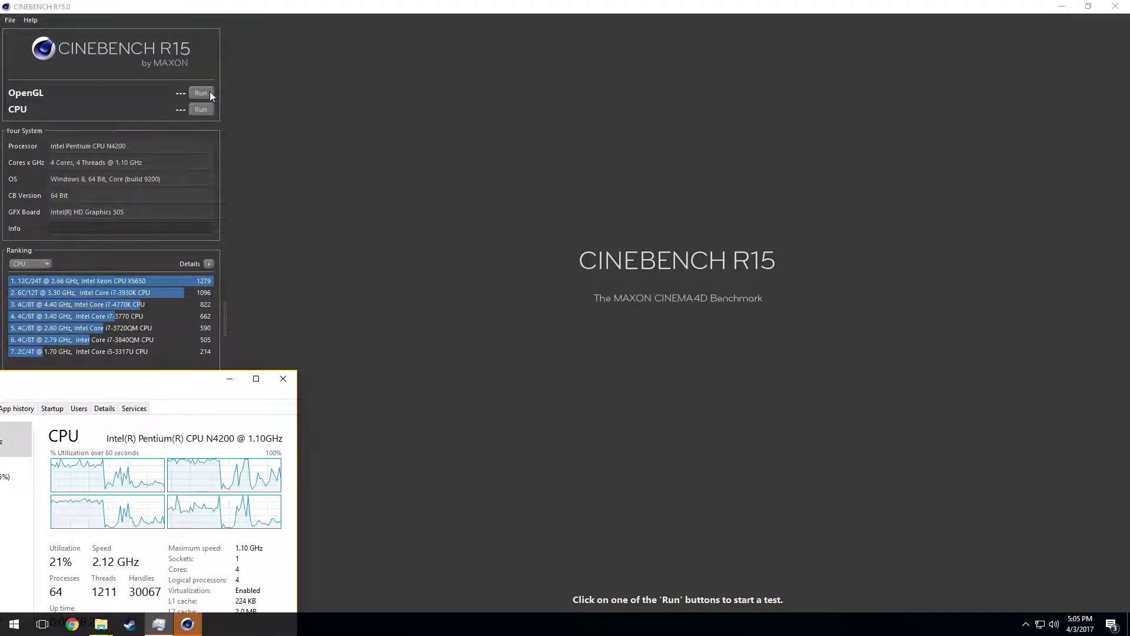
{"action": "left_click", "coordinate": [209, 92]}
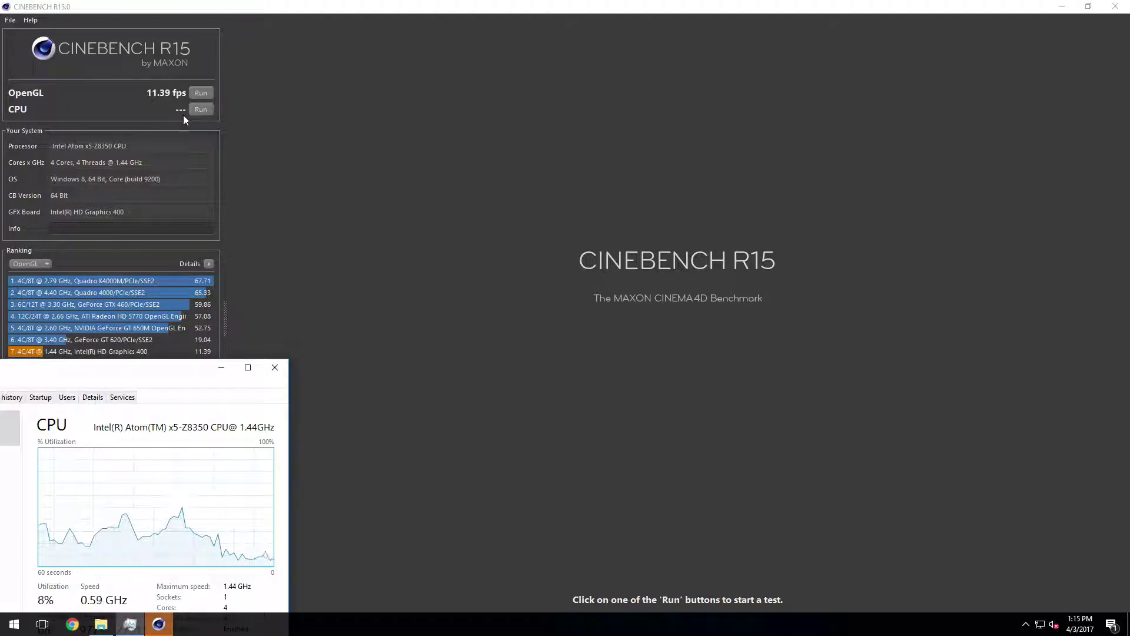
Step: Run the Cinebench R15 CPU test on both systems and bring Task Manager back in front each time
{"action": "left_click", "coordinate": [200, 110]}
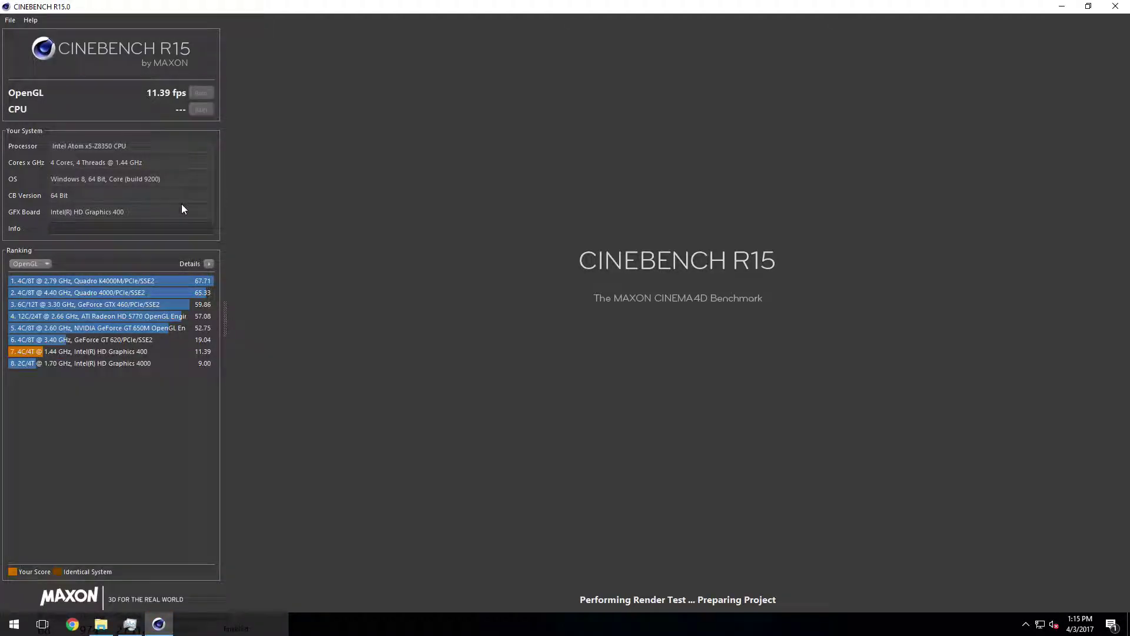
{"action": "left_click", "coordinate": [130, 624]}
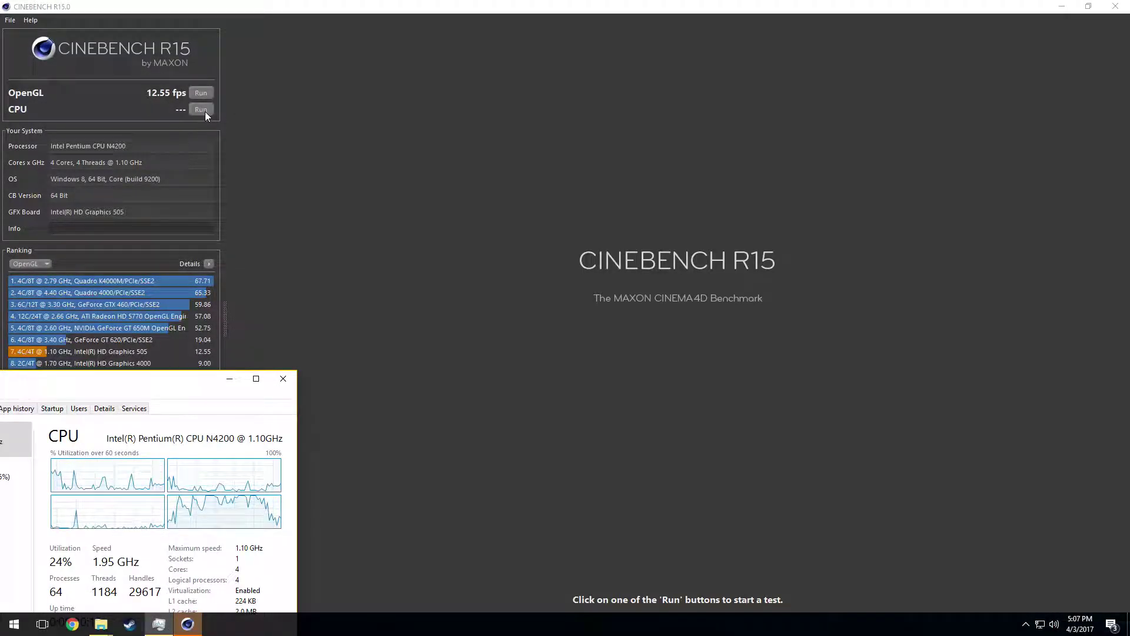
{"action": "left_click", "coordinate": [203, 110]}
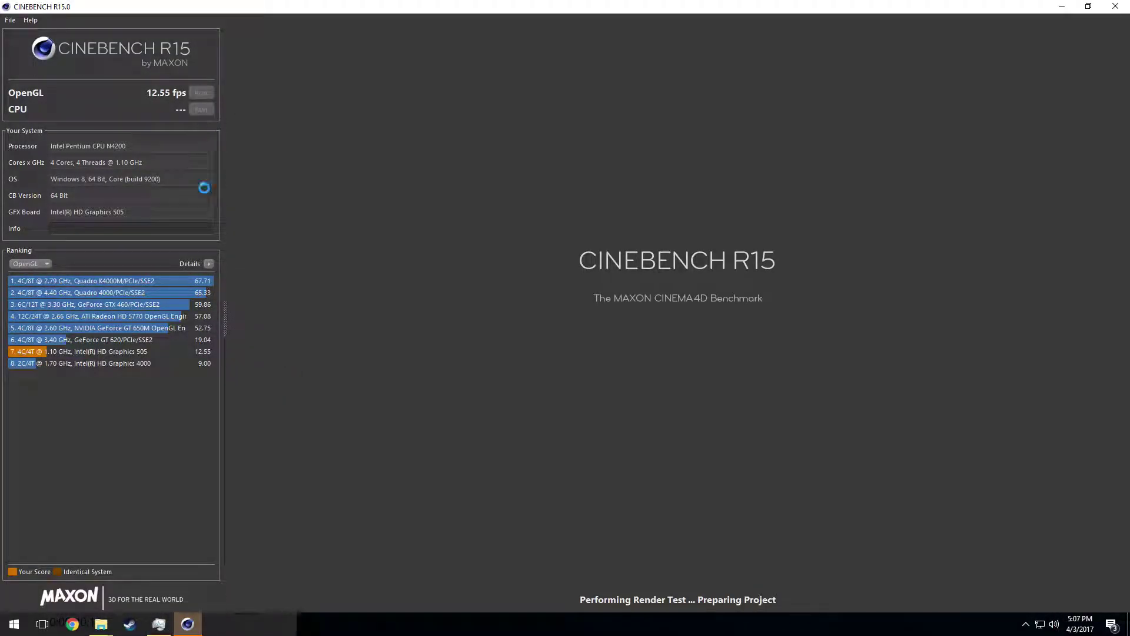
{"action": "left_click", "coordinate": [172, 627]}
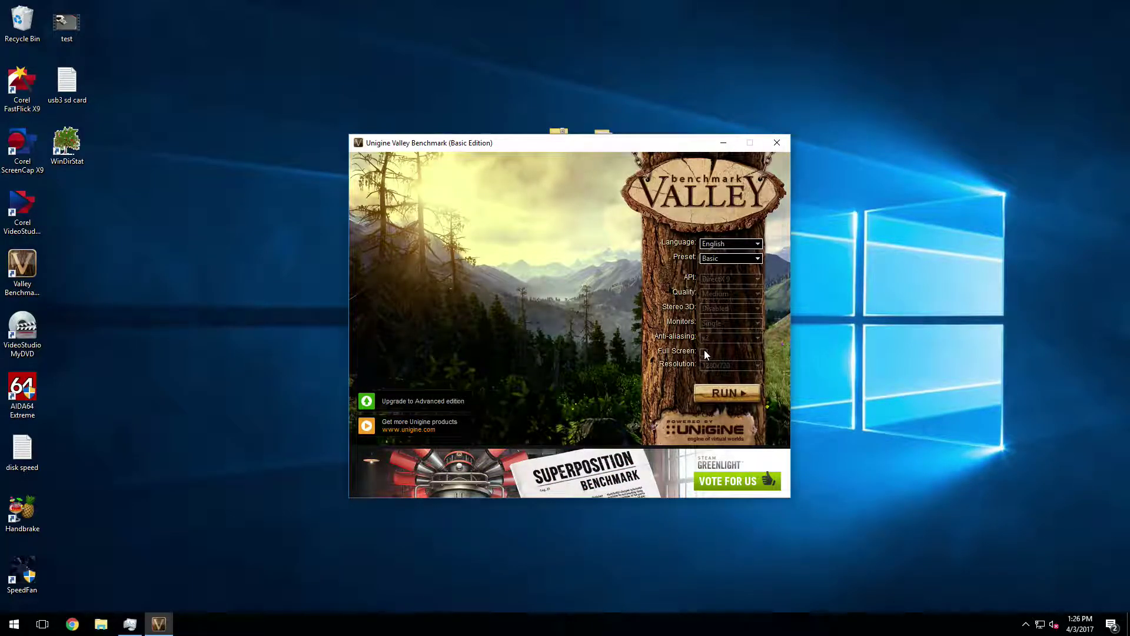
Step: Launch Unigine Valley with the Basic preset on the Atom system, set Task Manager beside it and start the benchmark
{"action": "left_click", "coordinate": [724, 392]}
{"action": "left_click", "coordinate": [130, 623]}
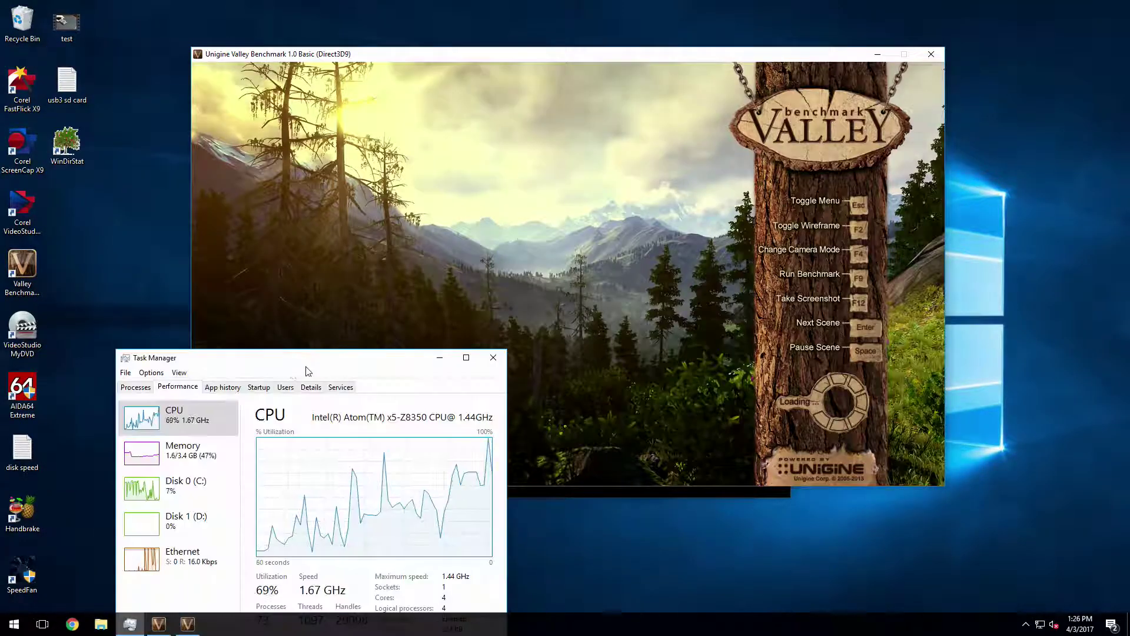
{"action": "left_click_drag", "start_coordinate": [306, 370], "coordinate": [106, 261]}
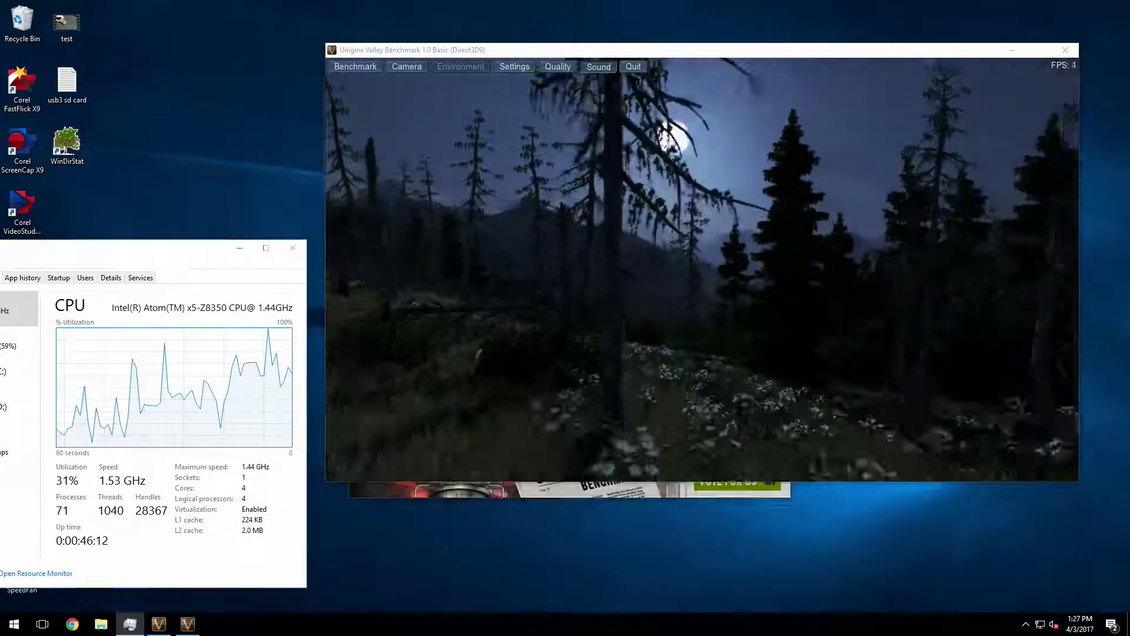
{"action": "left_click", "coordinate": [359, 66]}
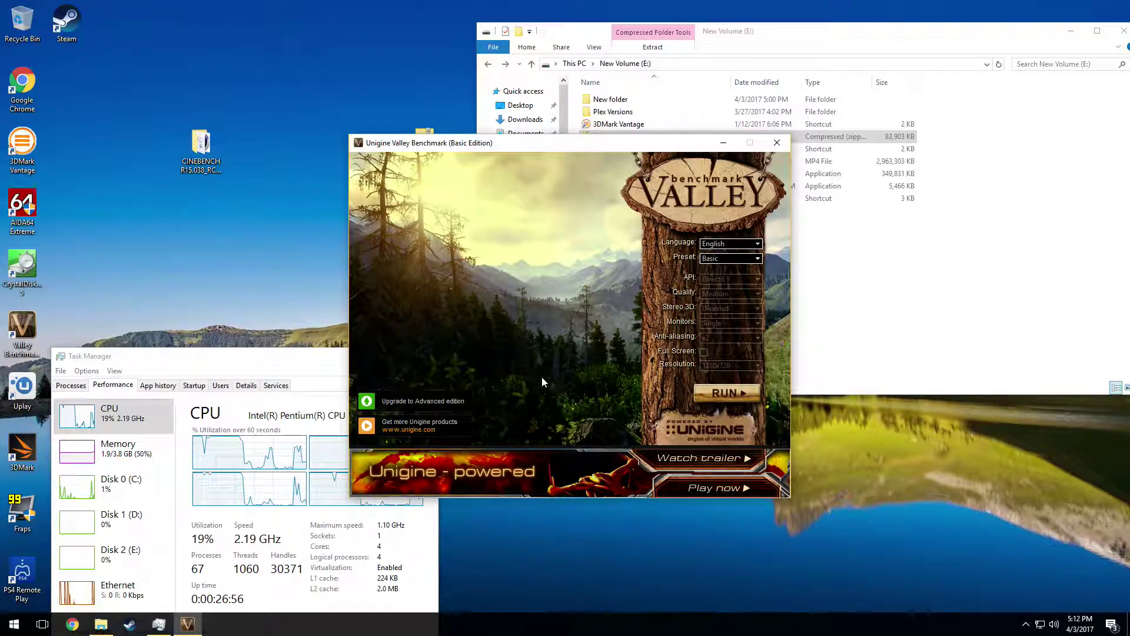
Step: Set Task Manager's CPU graph beside Unigine Valley on the Pentium N4200 system, start the benchmark and start a full-screen run
{"action": "left_click", "coordinate": [69, 385]}
{"action": "left_click", "coordinate": [113, 385]}
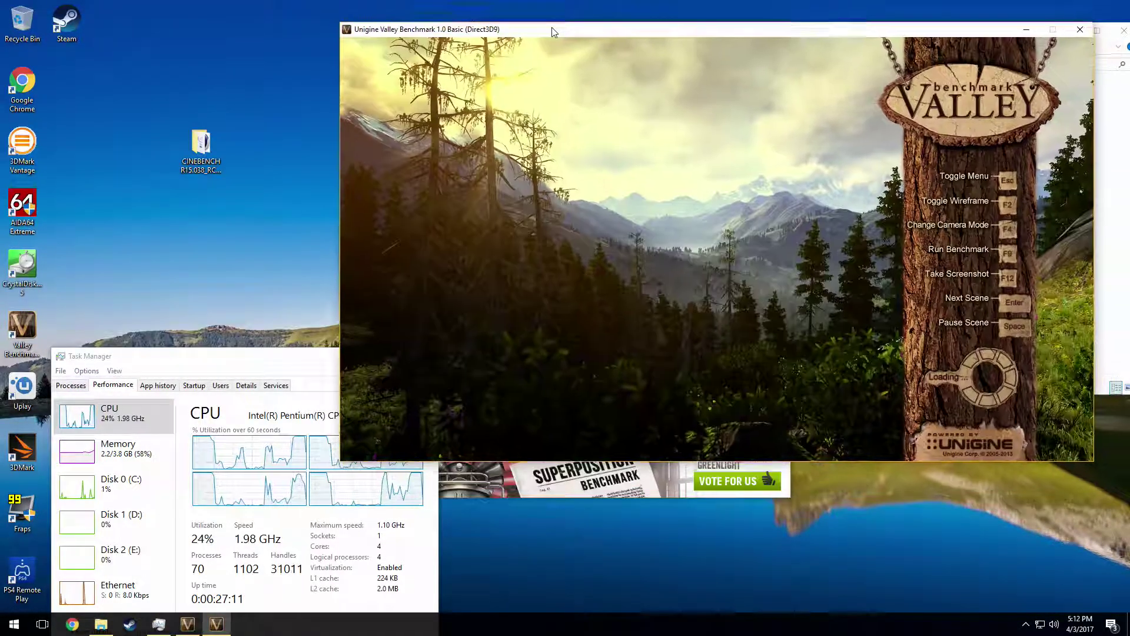
{"action": "left_click_drag", "start_coordinate": [315, 358], "coordinate": [207, 322]}
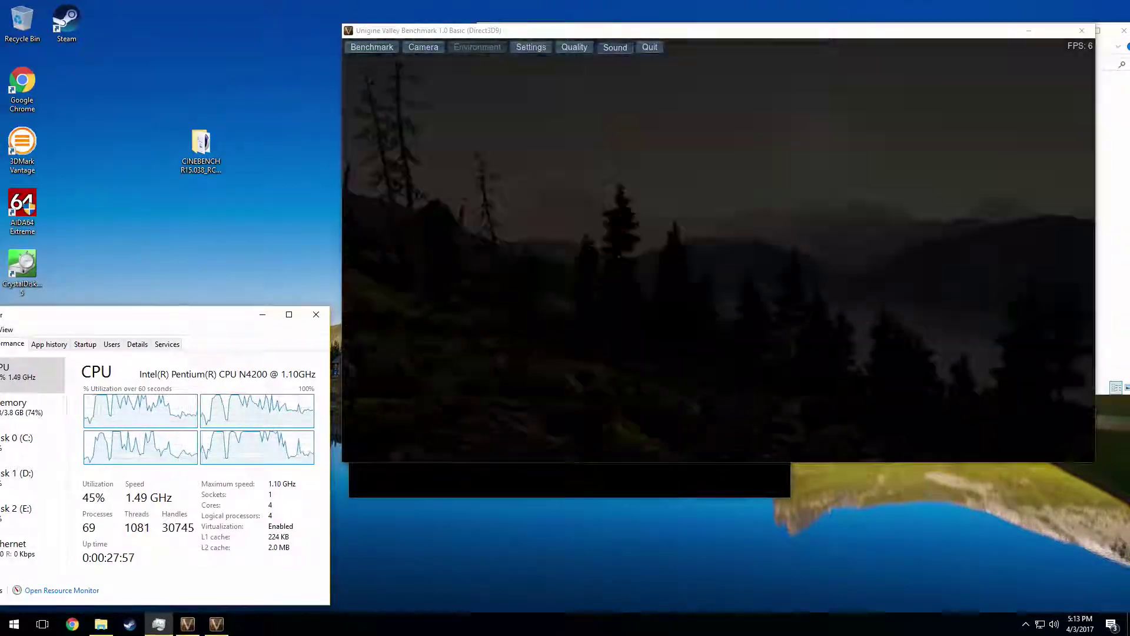
{"action": "left_click", "coordinate": [371, 49]}
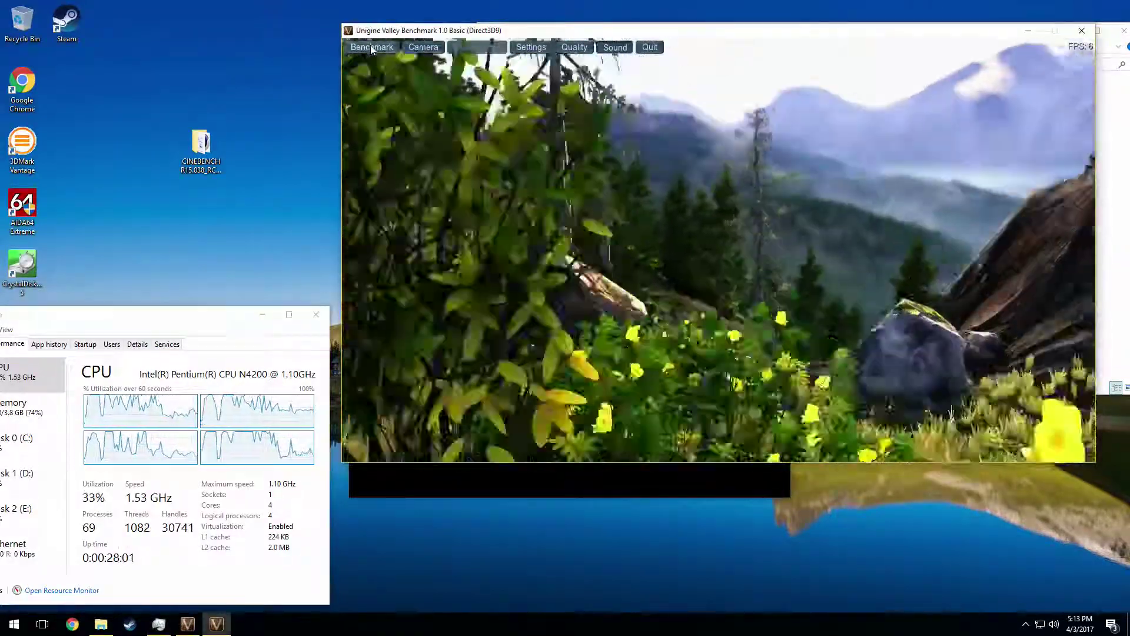
{"action": "left_click", "coordinate": [371, 47]}
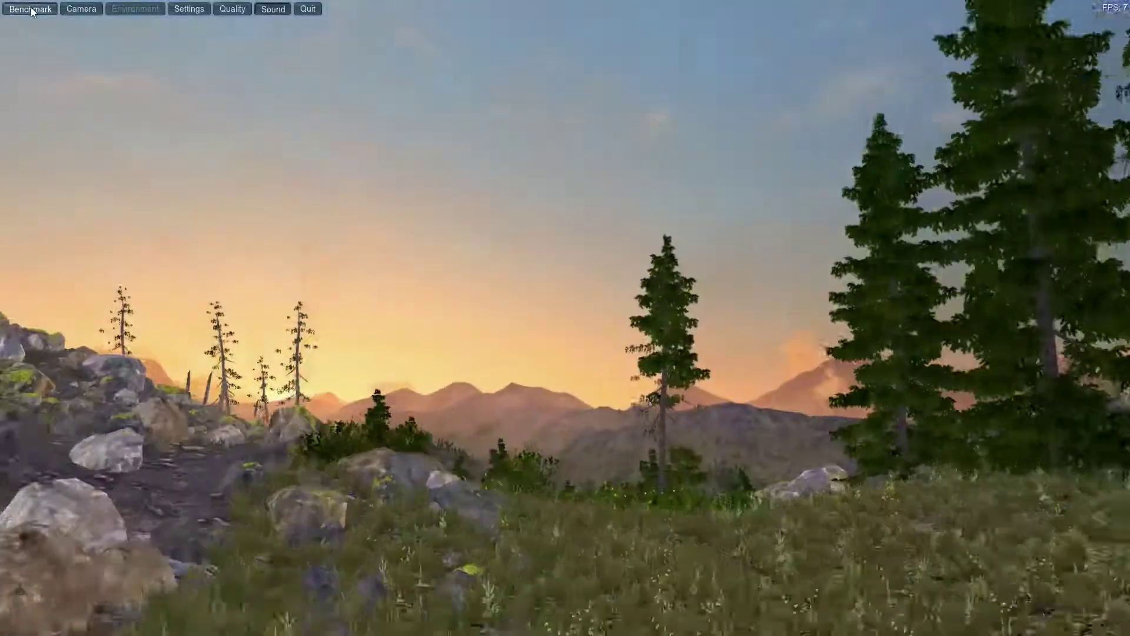
{"action": "left_click", "coordinate": [31, 10]}
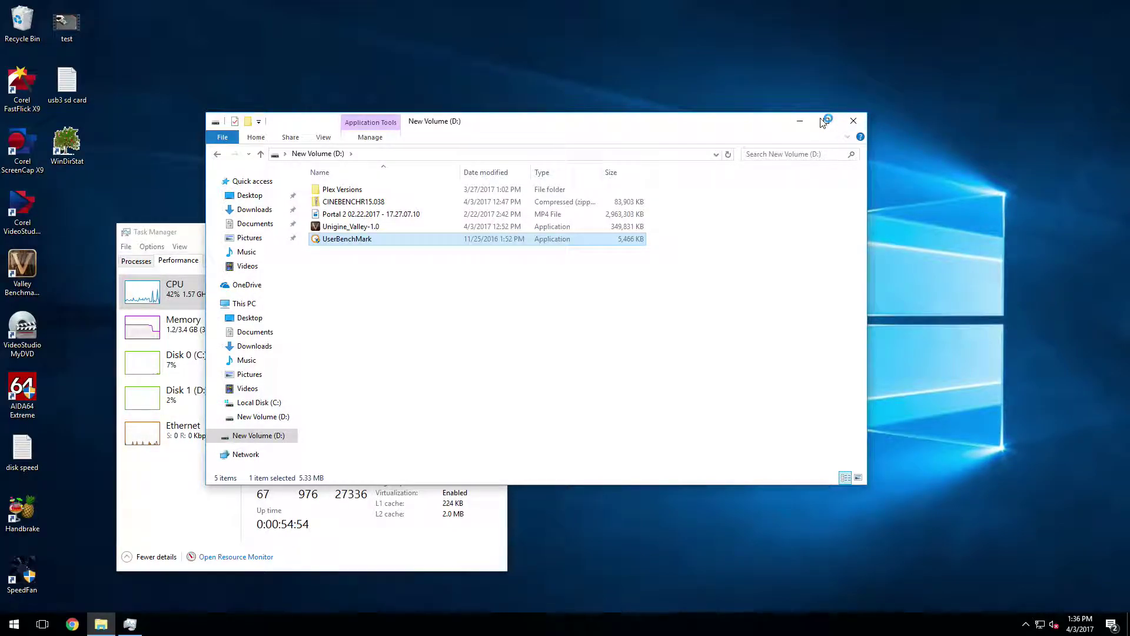
Step: Run UserBenchmark on the Atom x5-Z8350 system with File Explorer closed and Task Manager beside it, and move the finished benchmark window off the browser report
{"action": "left_click", "coordinate": [851, 122]}
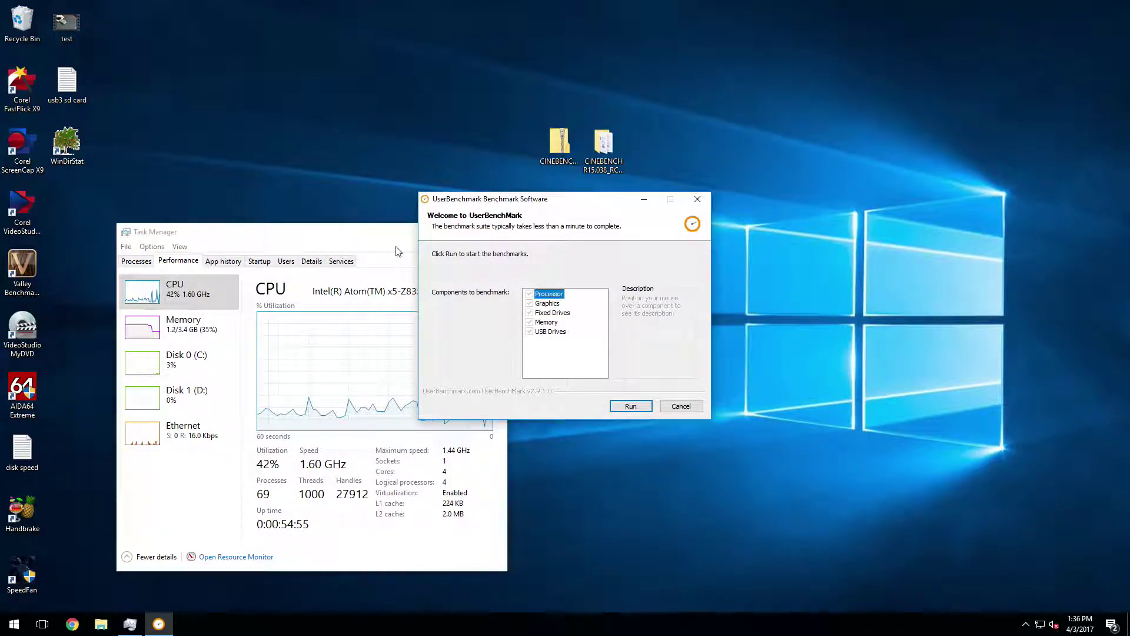
{"action": "left_click_drag", "start_coordinate": [373, 234], "coordinate": [171, 211]}
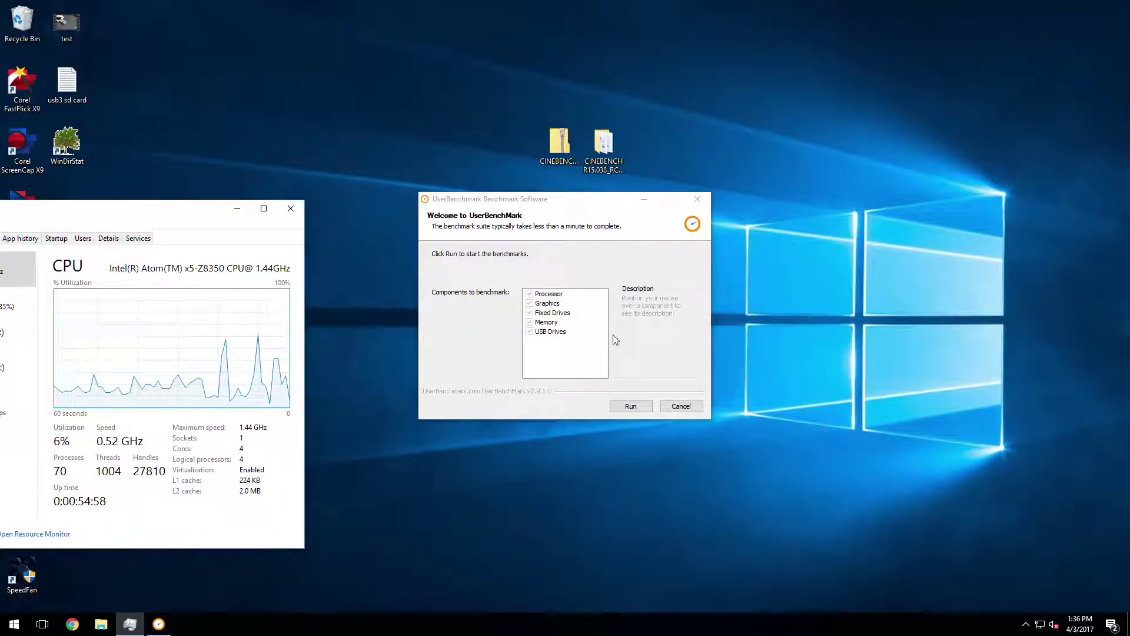
{"action": "left_click", "coordinate": [630, 406]}
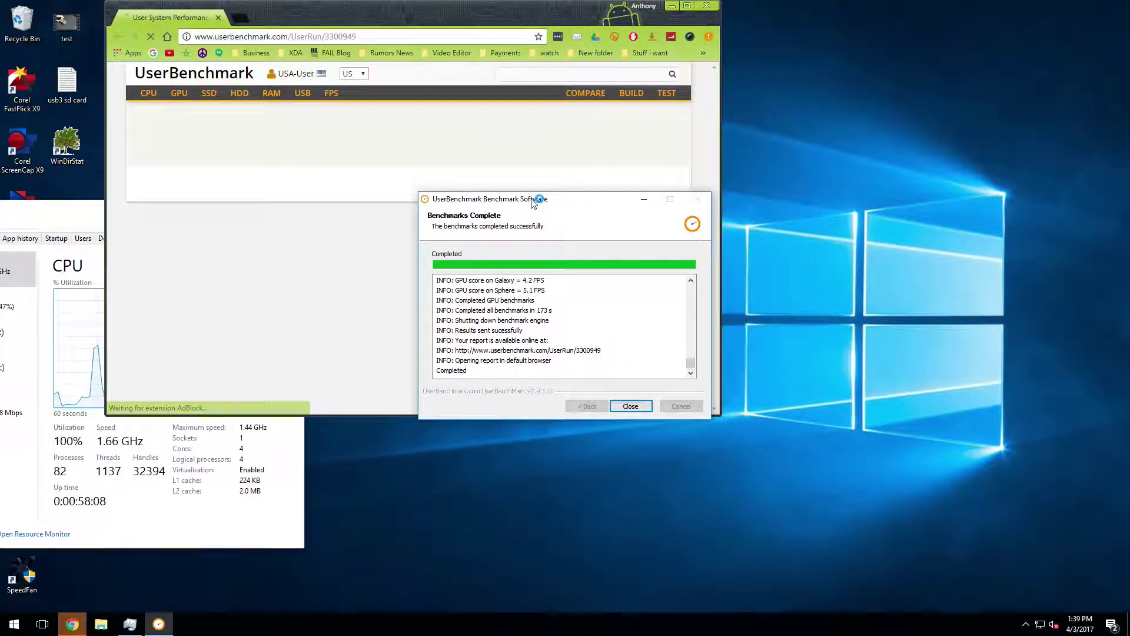
{"action": "left_click_drag", "start_coordinate": [532, 199], "coordinate": [868, 145]}
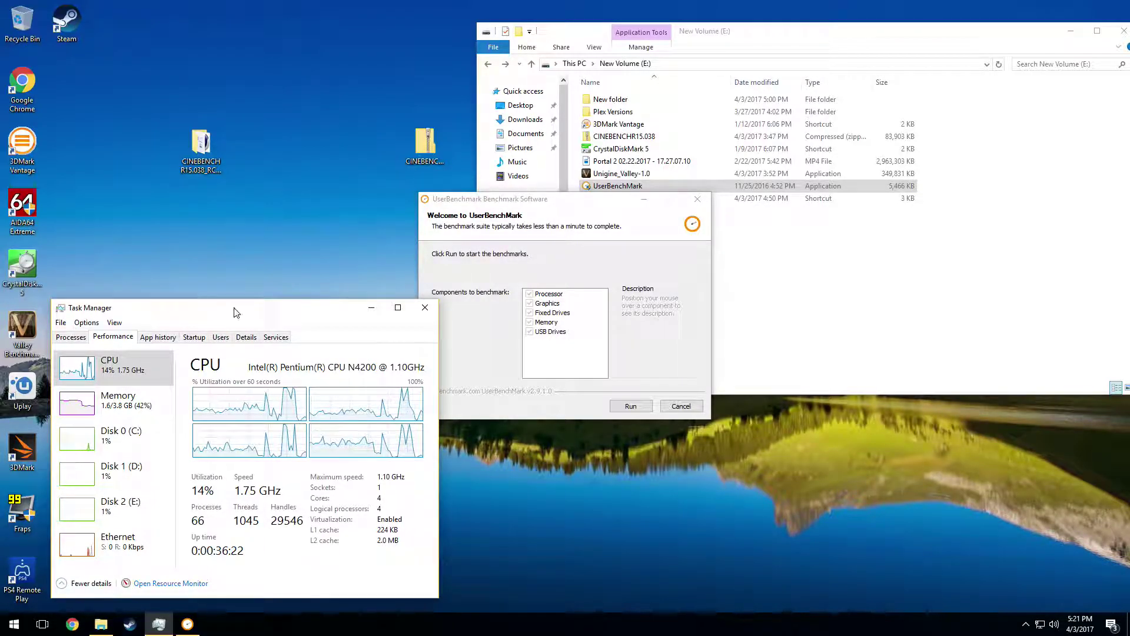
Step: Start UserBenchmark on the Pentium N4200 system and arrange its window and Task Manager's CPU graph apart from each other
{"action": "left_click_drag", "start_coordinate": [265, 316], "coordinate": [251, 313]}
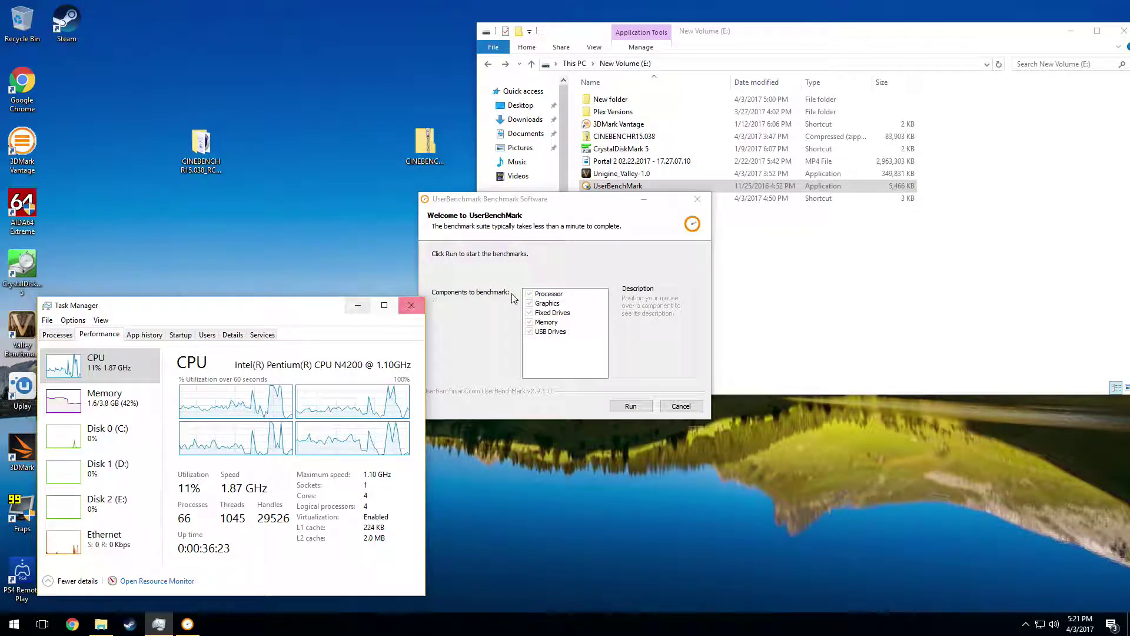
{"action": "left_click", "coordinate": [631, 406]}
{"action": "left_click_drag", "start_coordinate": [560, 205], "coordinate": [628, 212]}
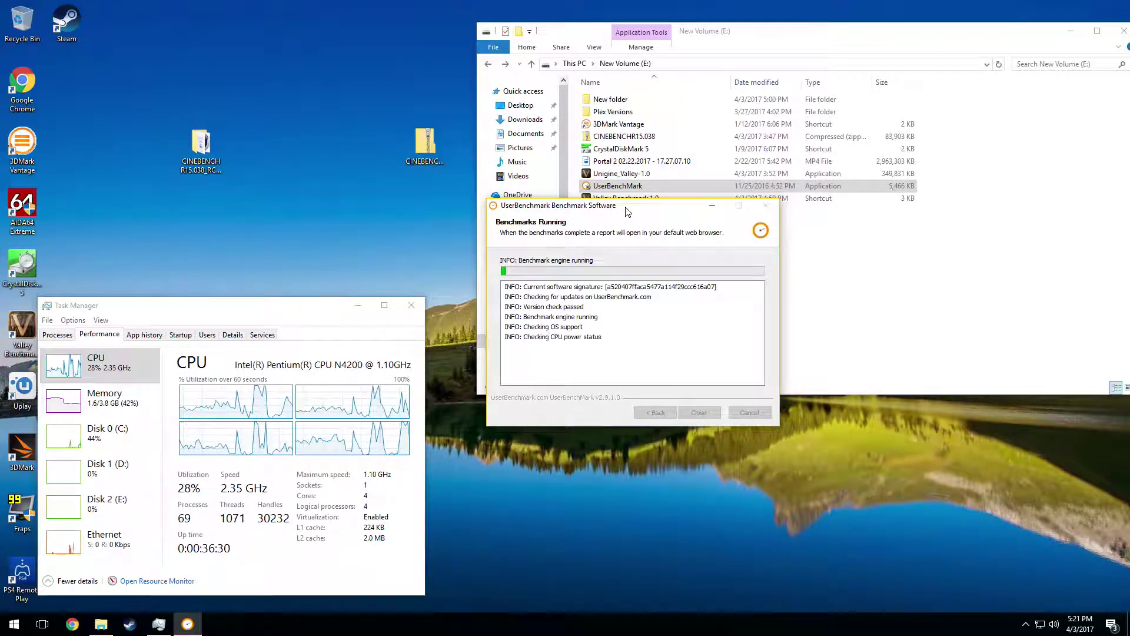